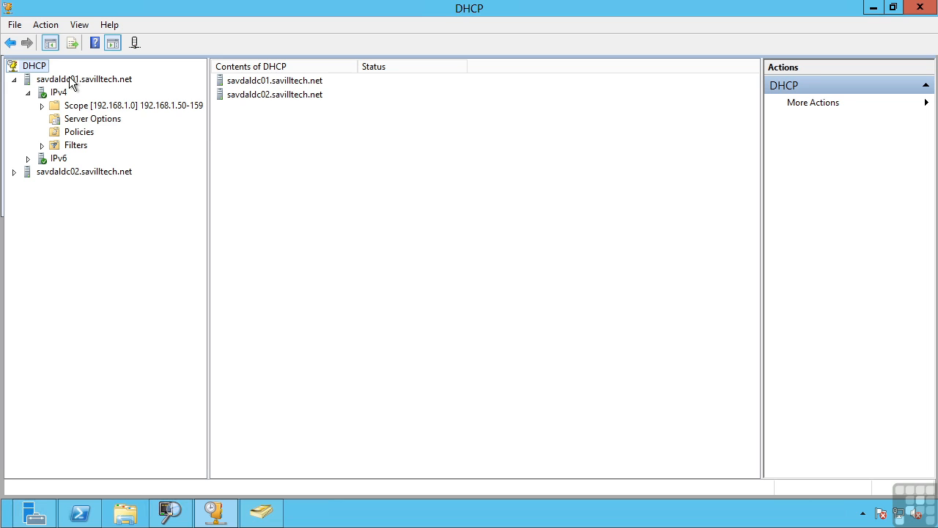
# - Check the database and backup paths in the savdaldc01.savilltech.net server properties without changing them
pyautogui.click(115, 215)
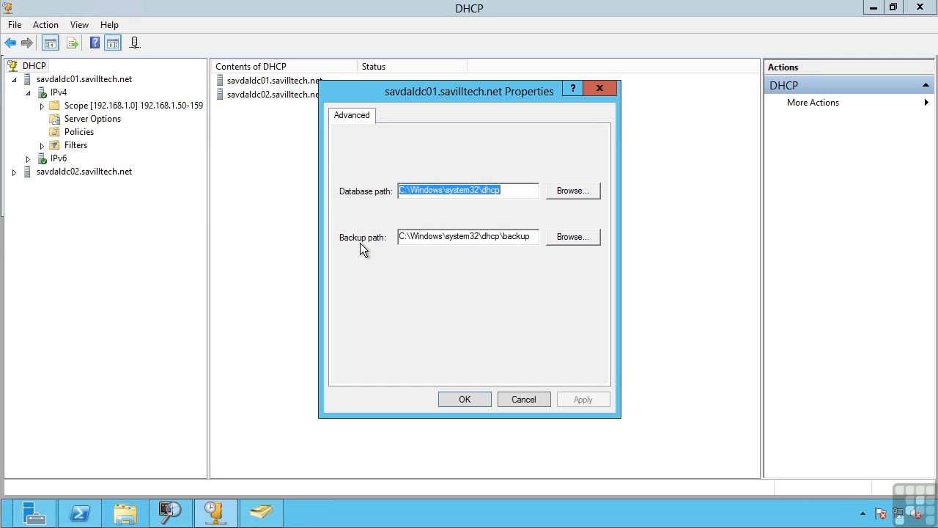
pyautogui.click(516, 398)
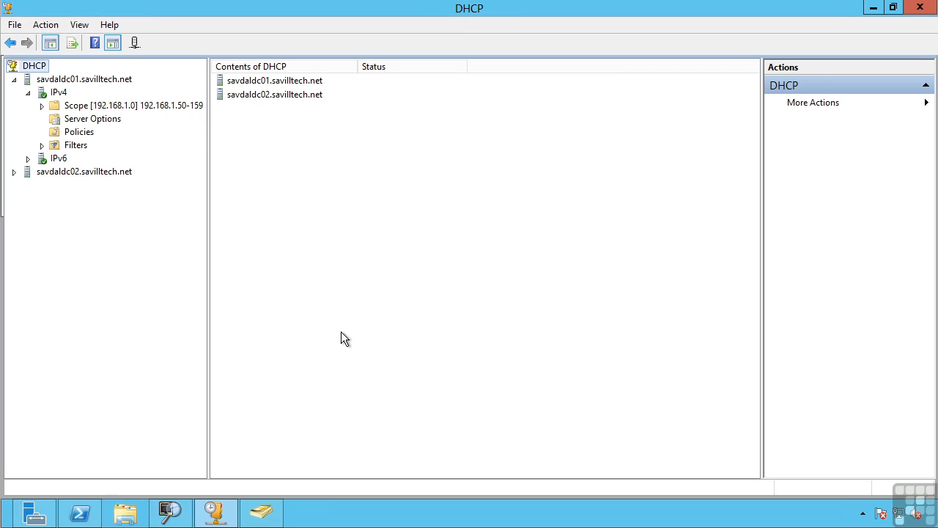
# - Look at the IPv6 and IPv4 nodes of savdaldc01, including the IPv4 server options
pyautogui.click(28, 94)
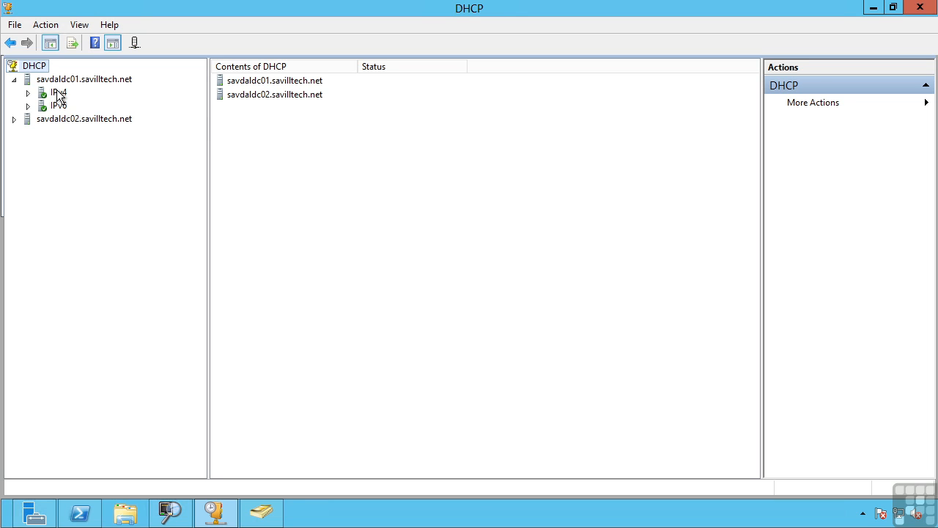
pyautogui.click(57, 106)
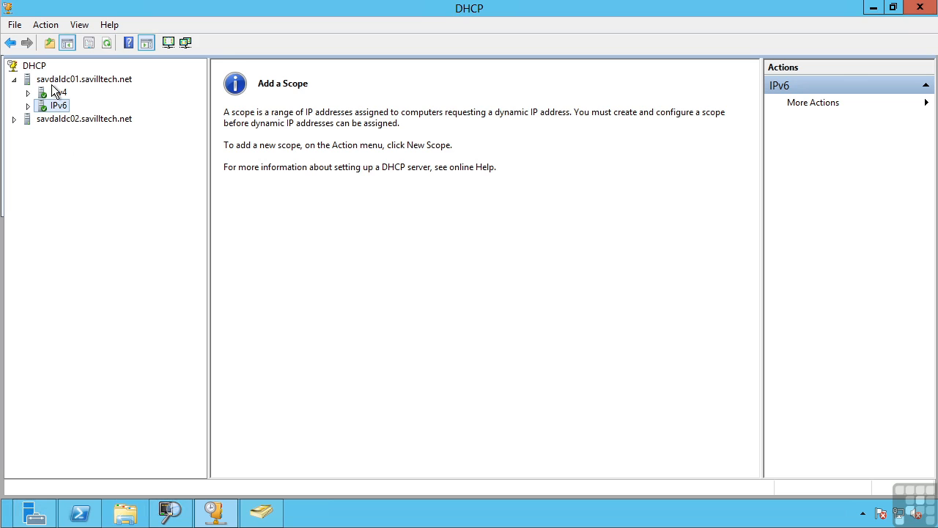
pyautogui.click(58, 92)
pyautogui.click(27, 92)
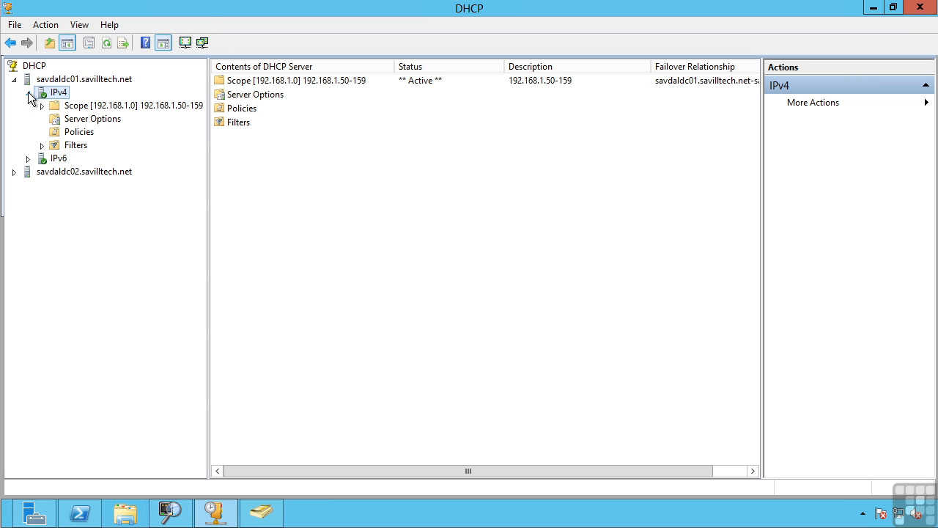
pyautogui.click(77, 120)
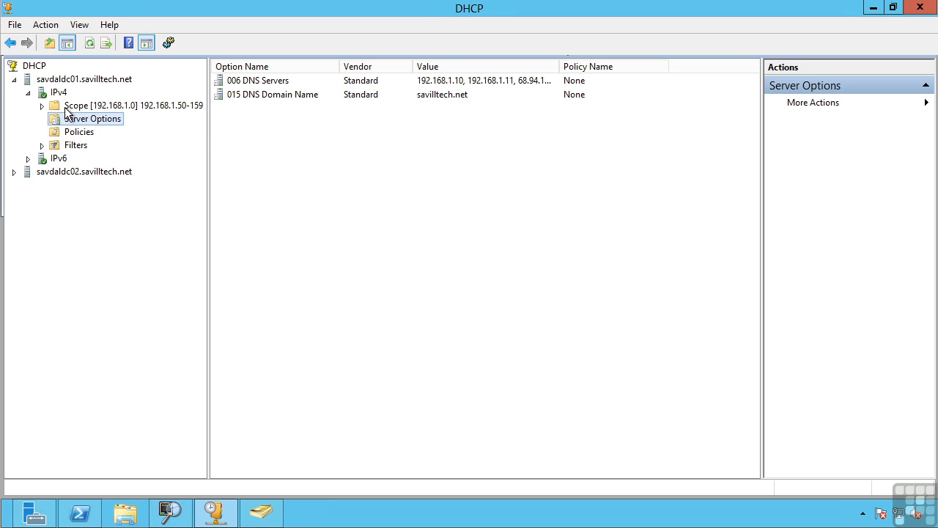
# - Examine the address pool and address leases of the 192.168.1.0 scope, sorting the leases by expiration in ascending order
pyautogui.click(42, 106)
pyautogui.click(88, 109)
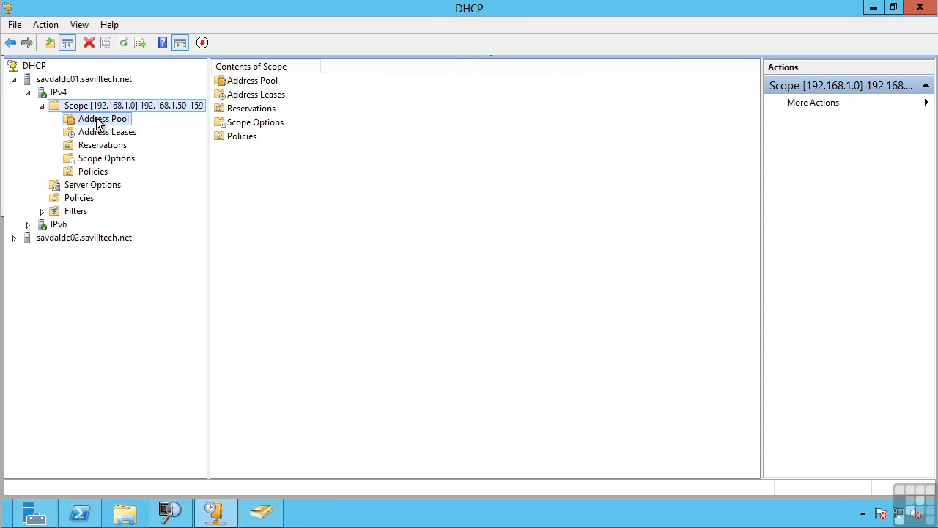
pyautogui.click(99, 122)
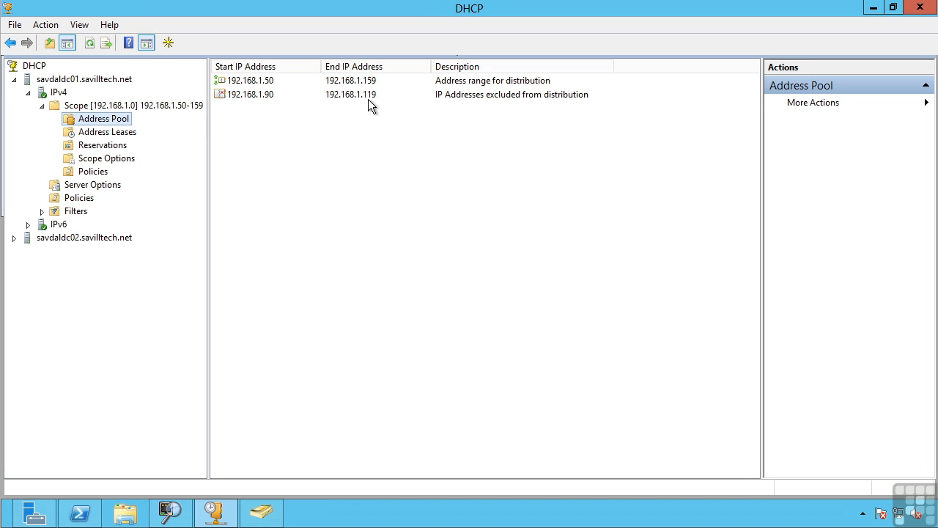
pyautogui.click(116, 133)
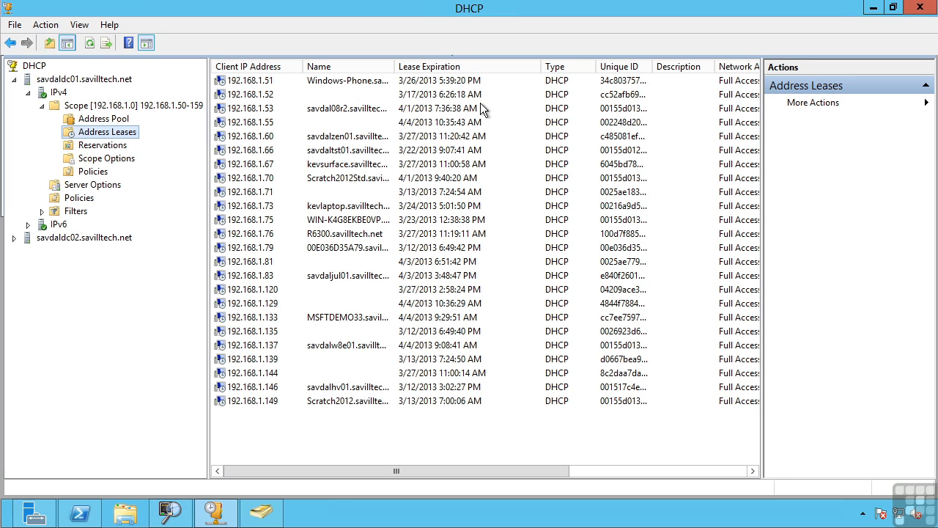
pyautogui.click(469, 67)
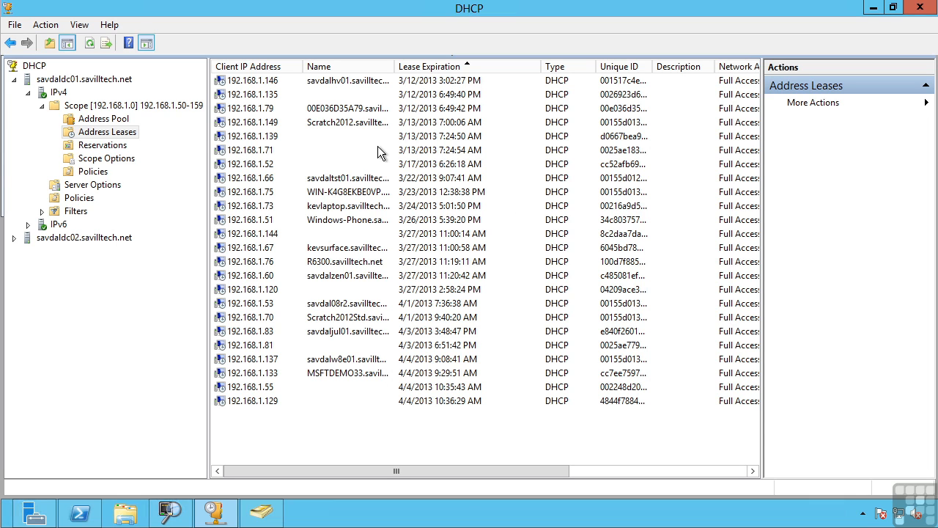
# - View the scope's reservations and the fields for a new reservation, without adding one
pyautogui.click(121, 149)
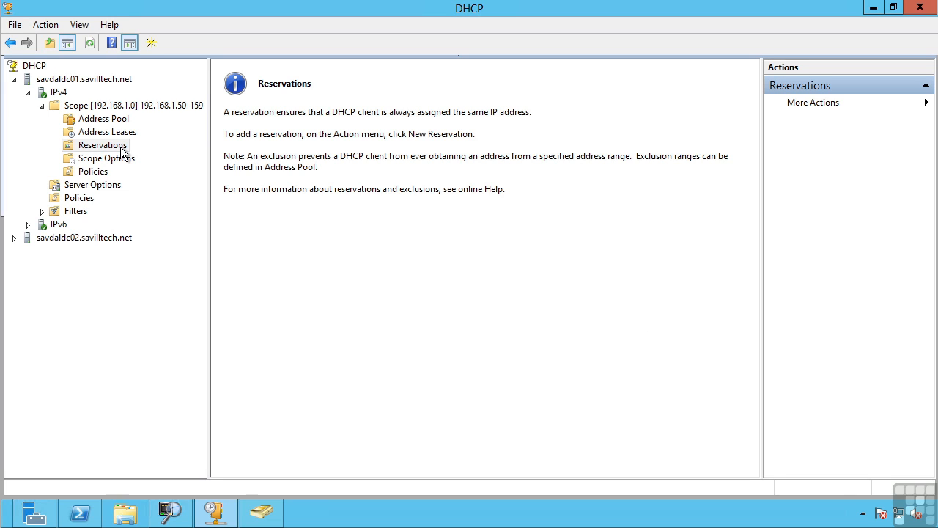
pyautogui.rightClick(122, 151)
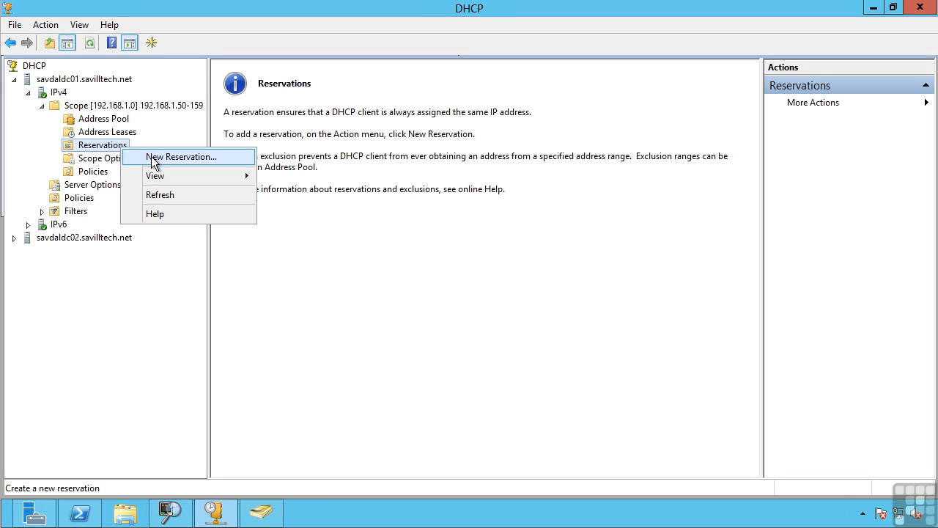
pyautogui.click(151, 156)
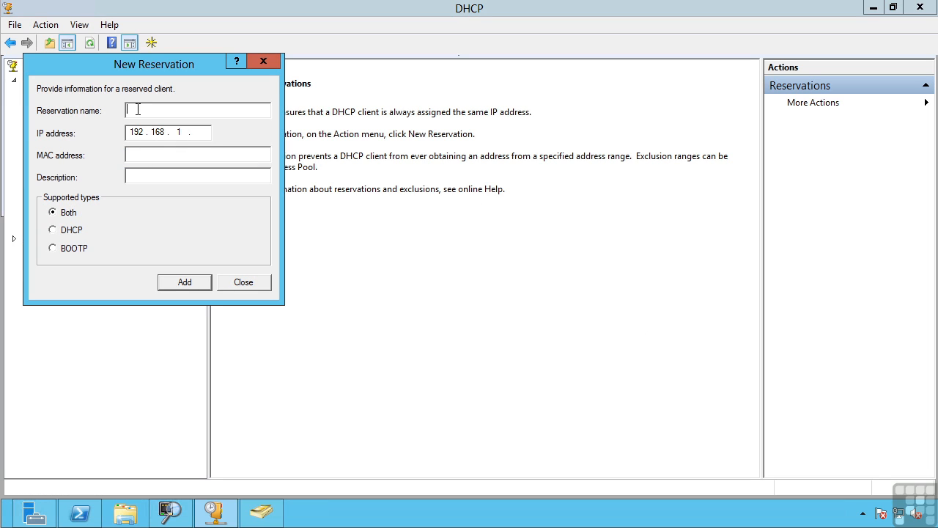
pyautogui.click(199, 130)
pyautogui.click(240, 284)
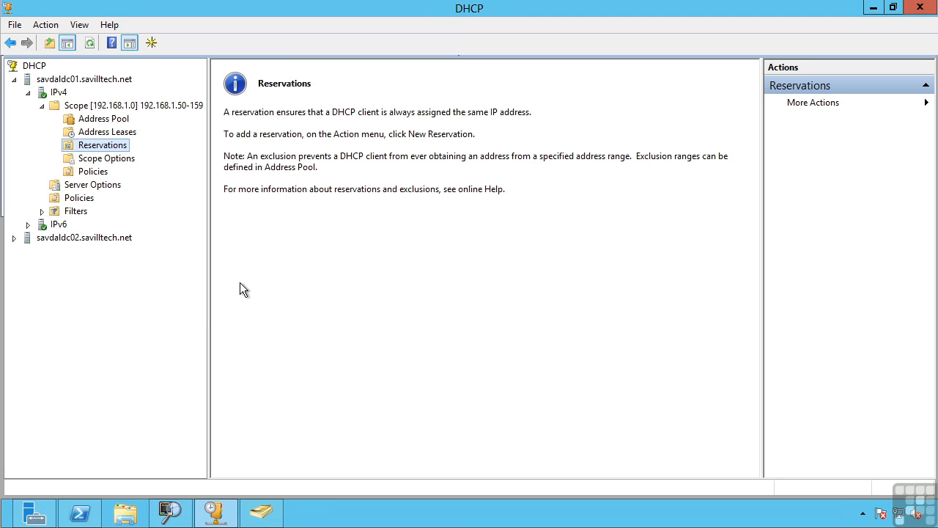
# - Open the configuration of the scope options, inspect the 003 Router entry and look through the list of available options
pyautogui.click(117, 161)
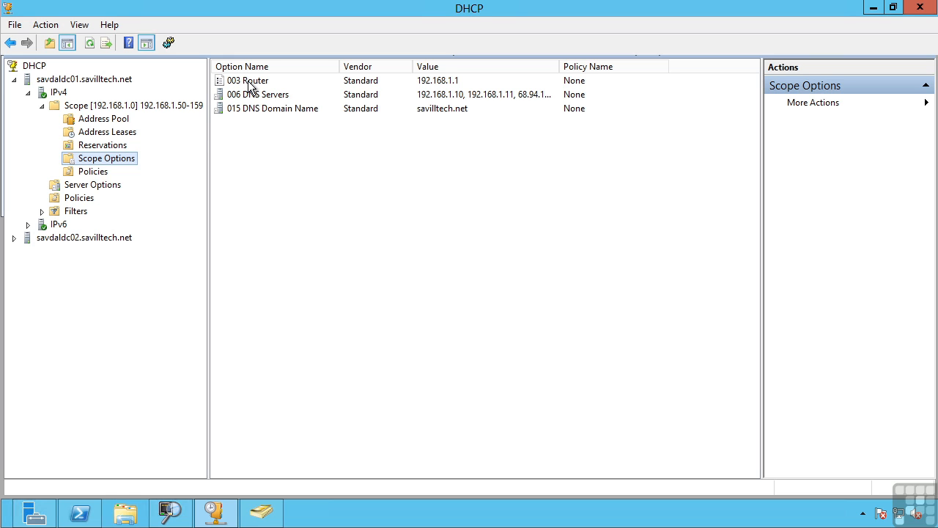
pyautogui.rightClick(107, 158)
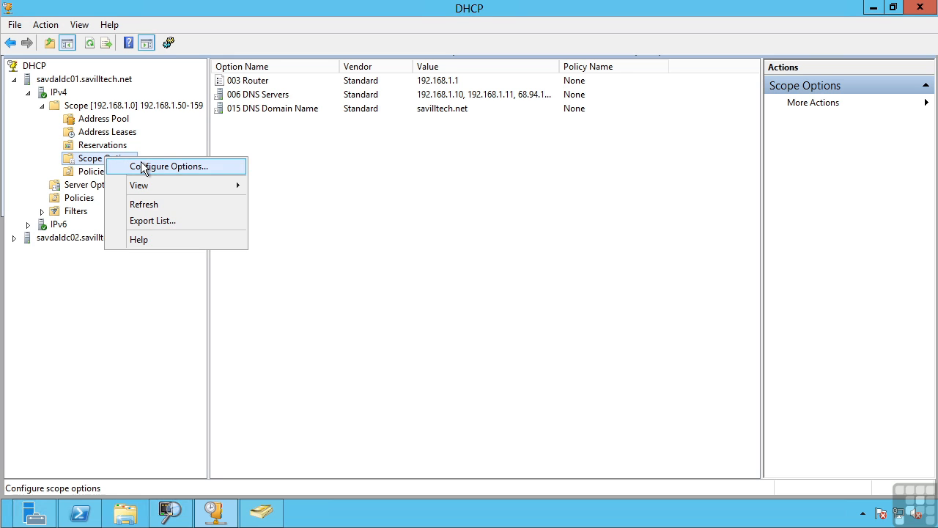
pyautogui.click(143, 167)
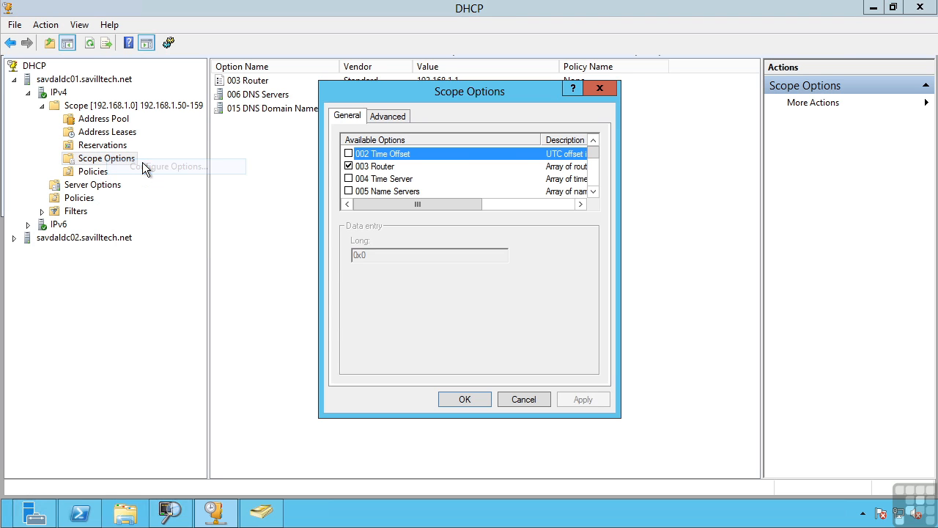
pyautogui.click(390, 166)
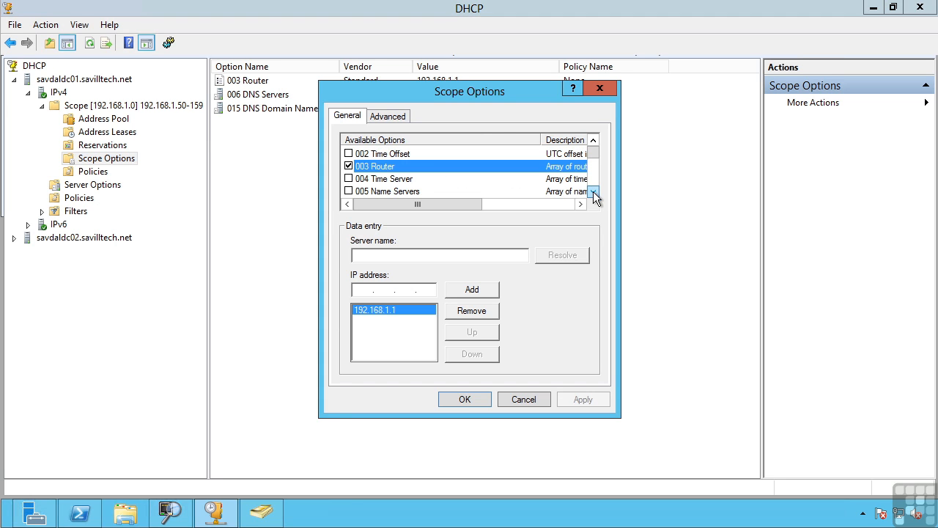
pyautogui.click(593, 191)
pyautogui.click(594, 191)
pyautogui.click(594, 191)
pyautogui.doubleClick(594, 191)
pyautogui.click(593, 191)
pyautogui.doubleClick(594, 192)
pyautogui.doubleClick(593, 191)
pyautogui.doubleClick(593, 191)
pyautogui.doubleClick(595, 192)
pyautogui.click(594, 191)
pyautogui.doubleClick(595, 191)
pyautogui.click(594, 188)
pyautogui.doubleClick(594, 181)
pyautogui.click(594, 181)
pyautogui.click(594, 181)
pyautogui.click(595, 181)
pyautogui.moveTo(594, 179); pyautogui.dragTo(594, 153)
# - Compare the scope options for the Microsoft, Microsoft Windows 2000 and Microsoft Windows 98 vendor classes, and leave without saving
pyautogui.click(403, 115)
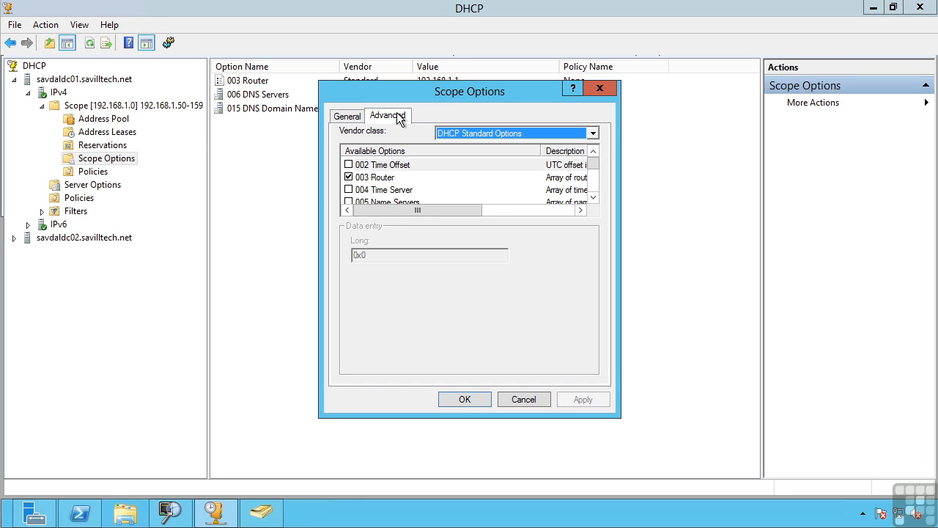
pyautogui.click(593, 133)
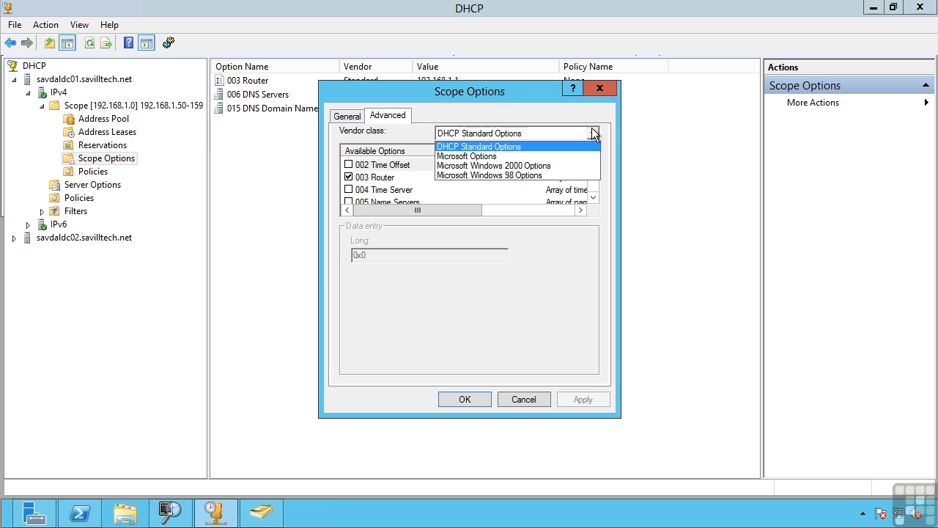
pyautogui.click(471, 156)
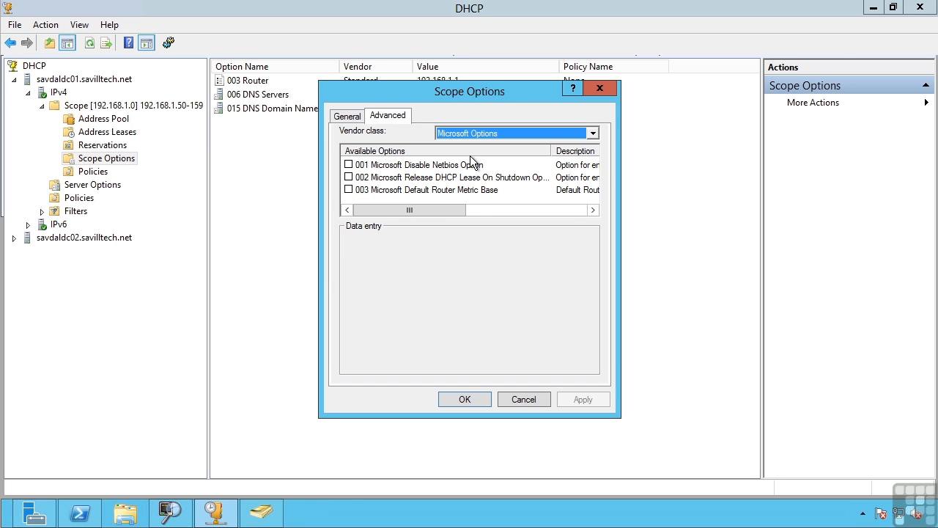
pyautogui.click(593, 133)
pyautogui.click(558, 166)
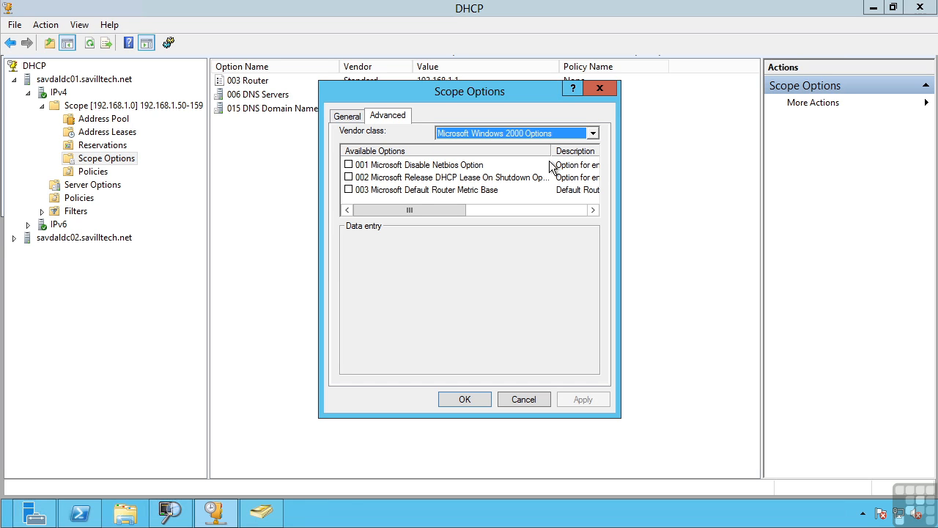
pyautogui.click(592, 135)
pyautogui.click(515, 176)
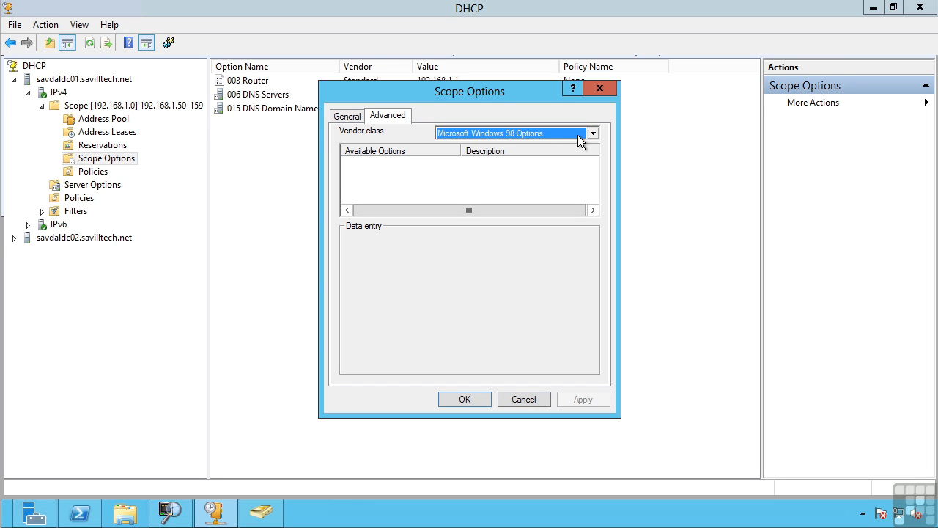
pyautogui.click(345, 116)
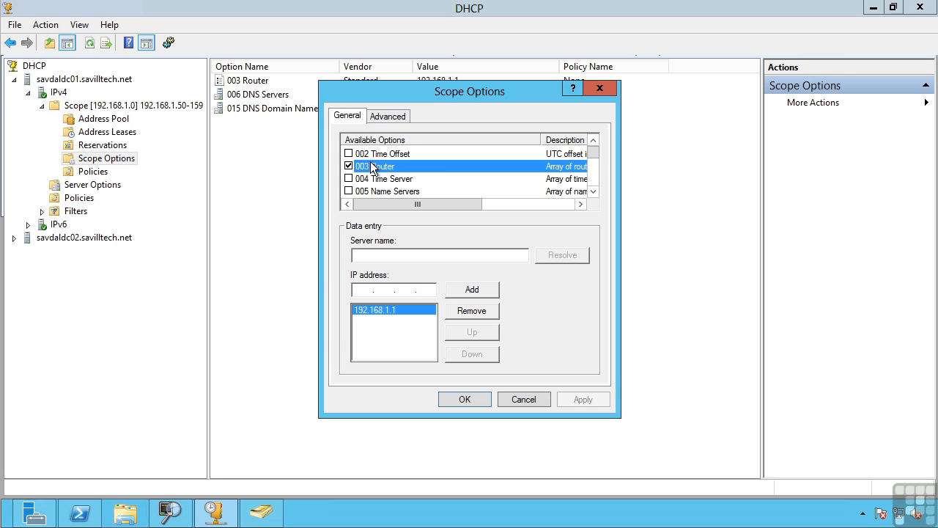
pyautogui.click(529, 402)
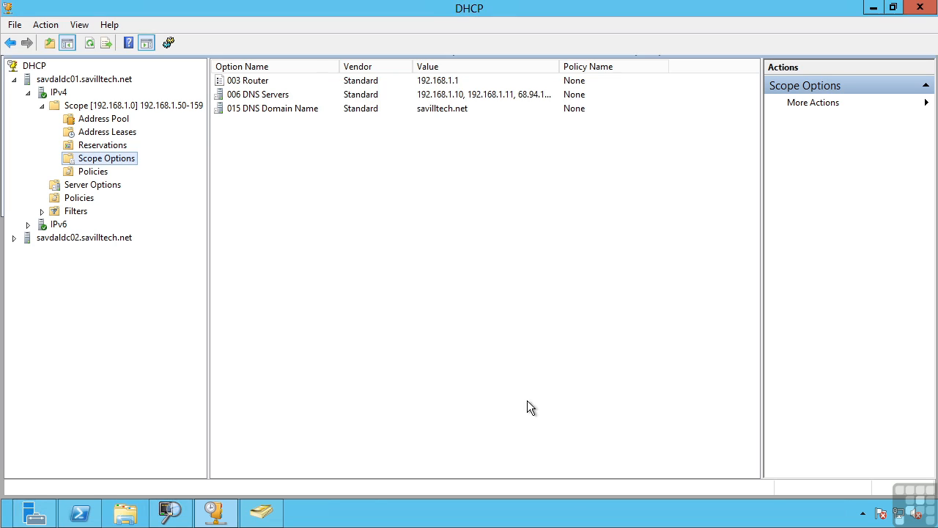
# - Set the 192.168.1.0 scope's lease duration for DHCP clients to 8 days and apply it
pyautogui.click(85, 105)
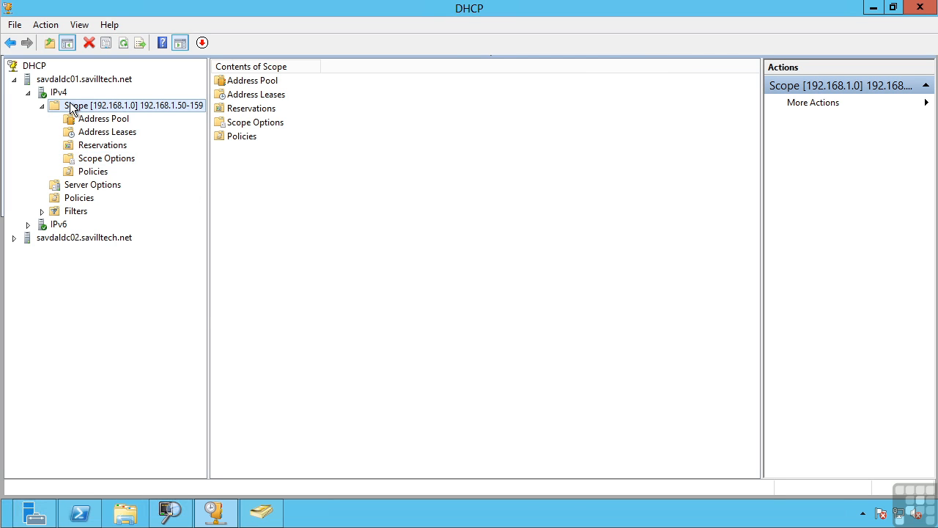
pyautogui.rightClick(71, 104)
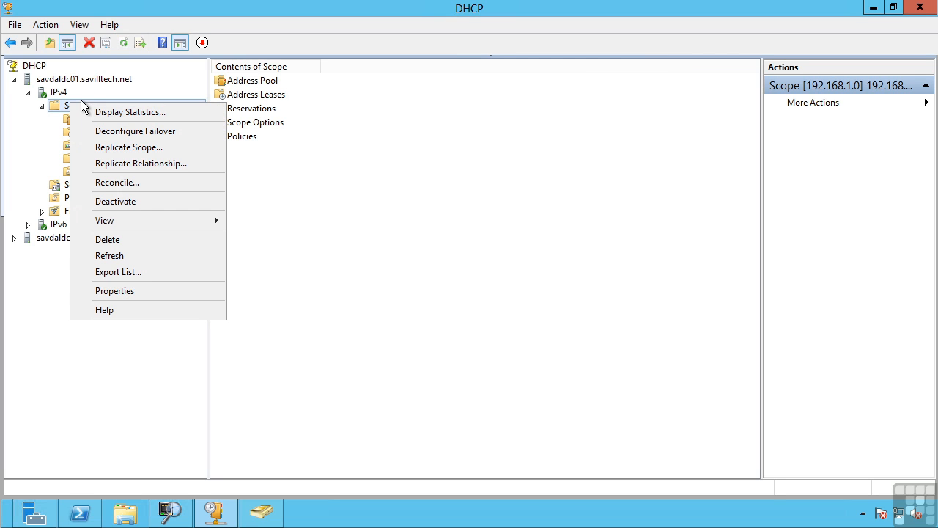
pyautogui.click(128, 291)
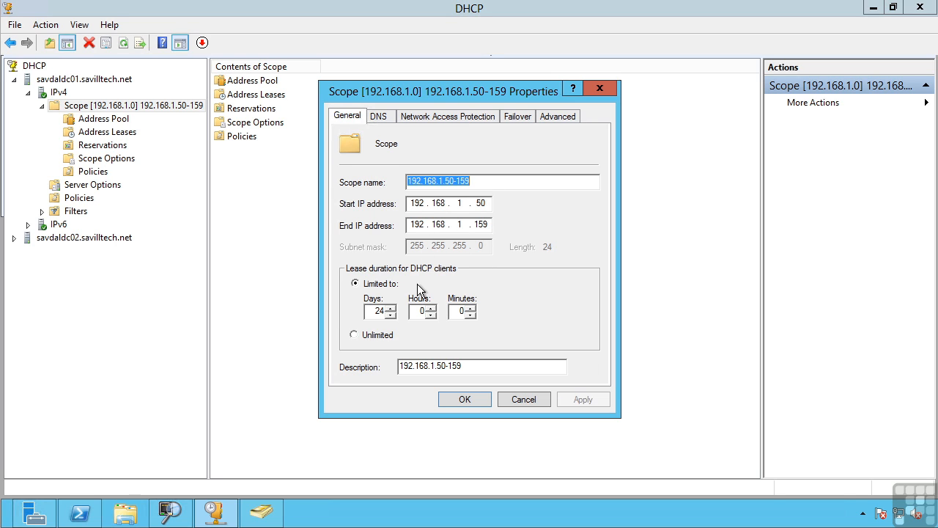
pyautogui.doubleClick(378, 309)
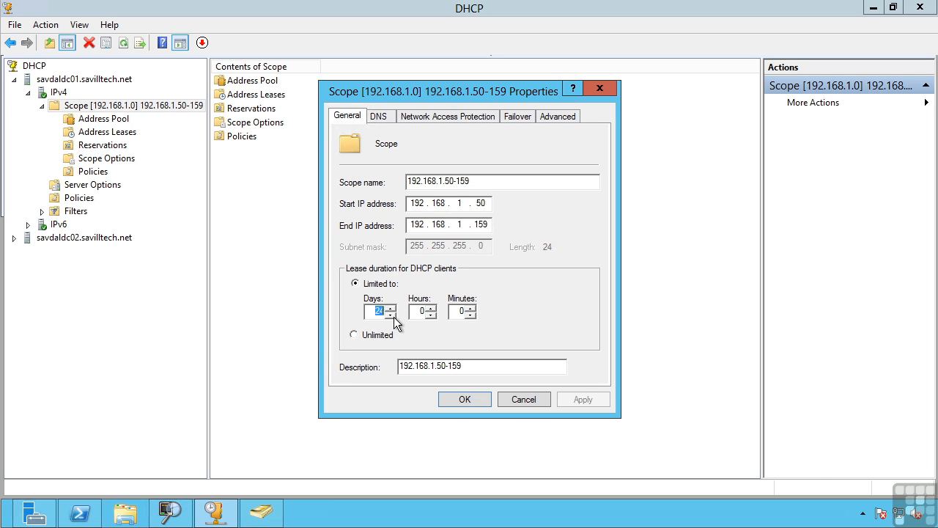
pyautogui.write('8')
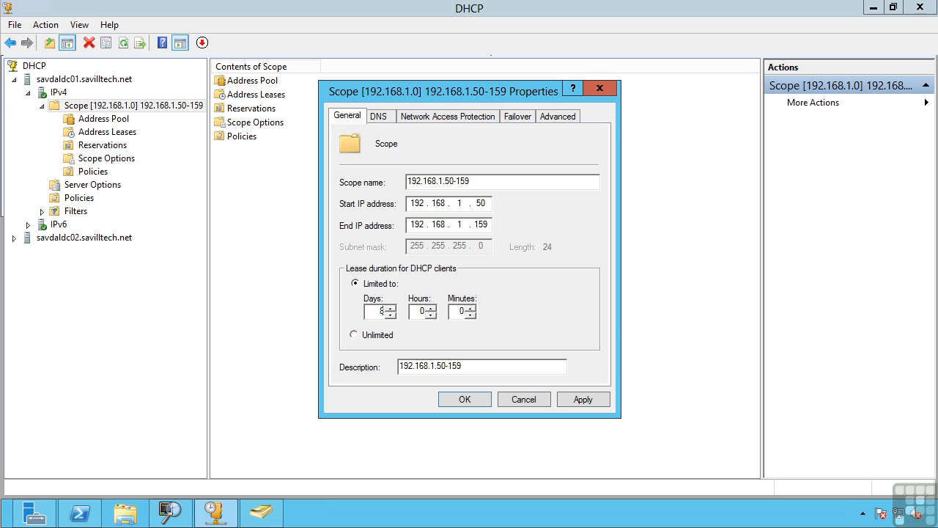
pyautogui.click(583, 399)
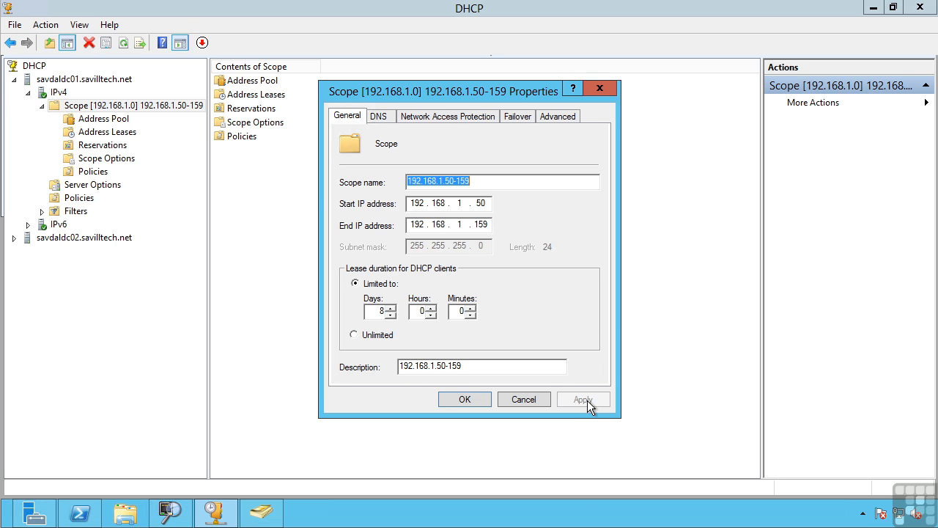
# - Review the scope's DNS, Network Access Protection, failover and advanced properties
pyautogui.click(383, 119)
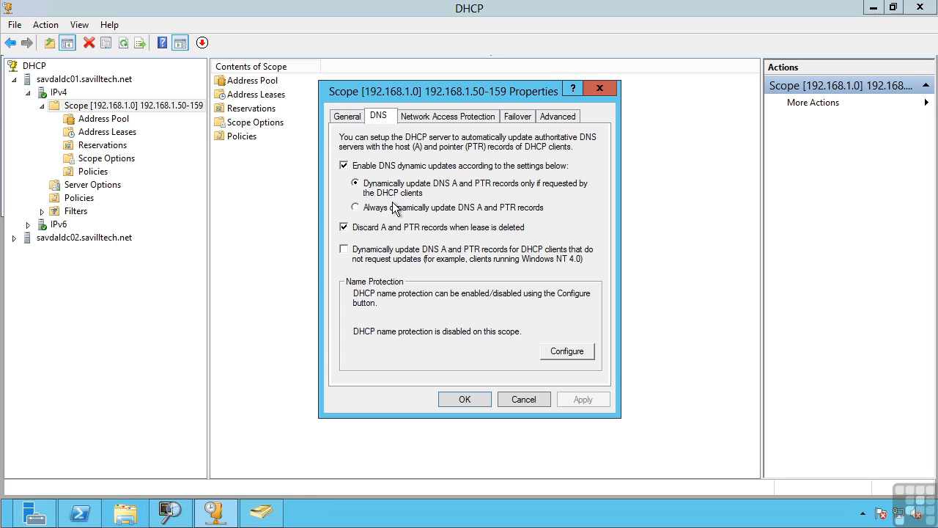
pyautogui.click(443, 120)
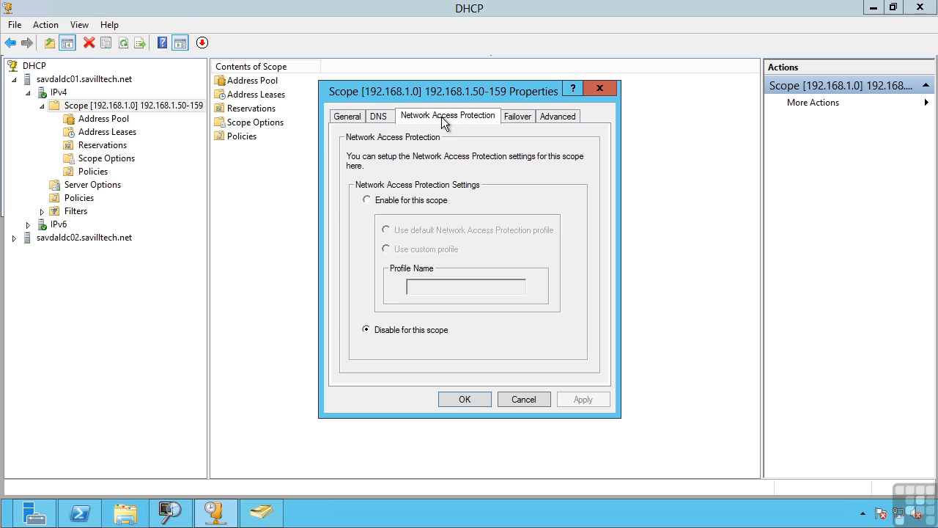
pyautogui.click(515, 119)
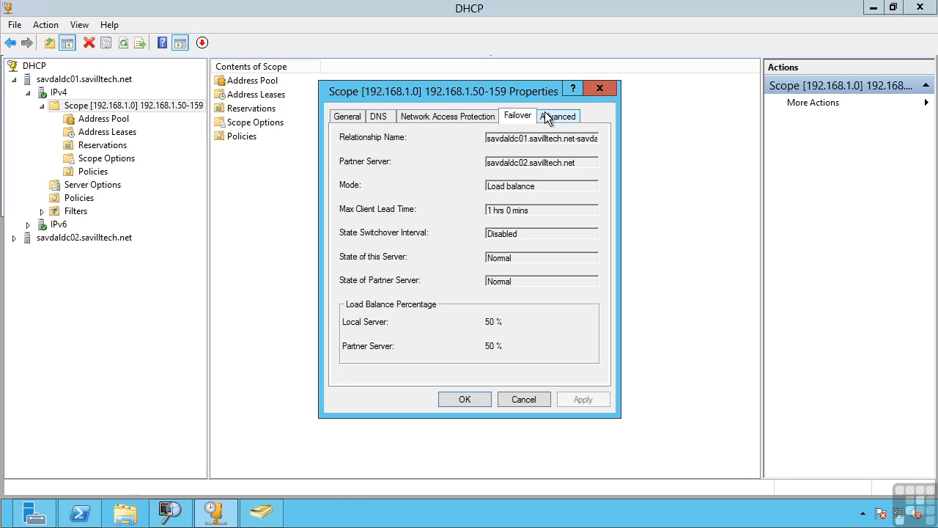
pyautogui.click(548, 118)
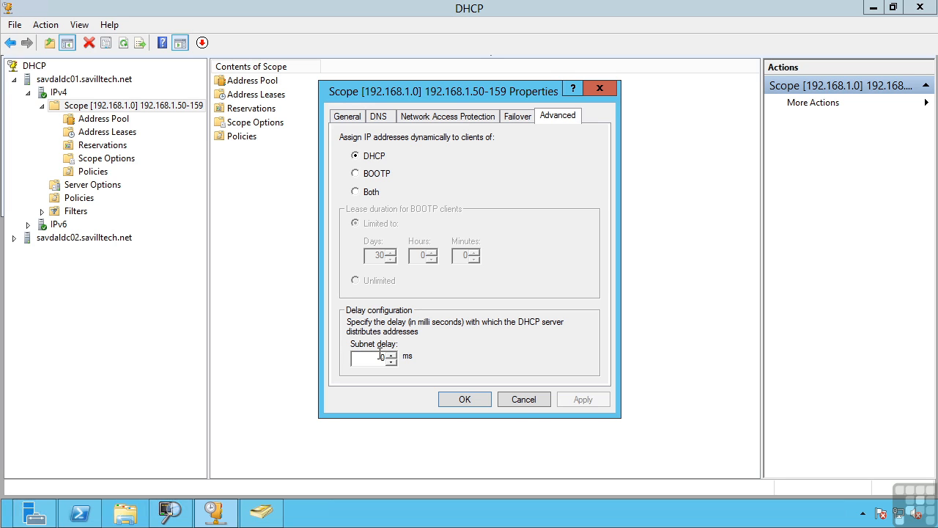
# - Leave the scope properties without saving and start a new IPv4 scope named test on savdaldc01.savilltech.net
pyautogui.click(522, 400)
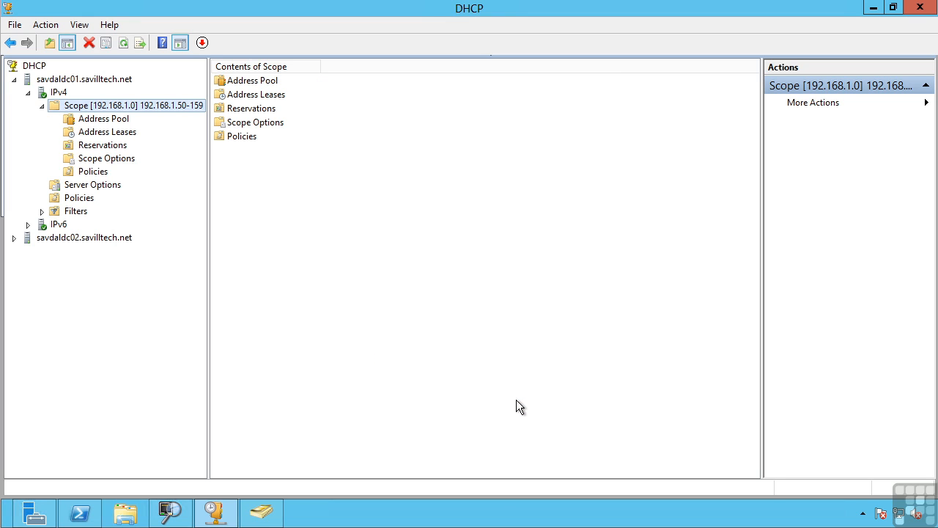
pyautogui.rightClick(62, 95)
pyautogui.click(84, 122)
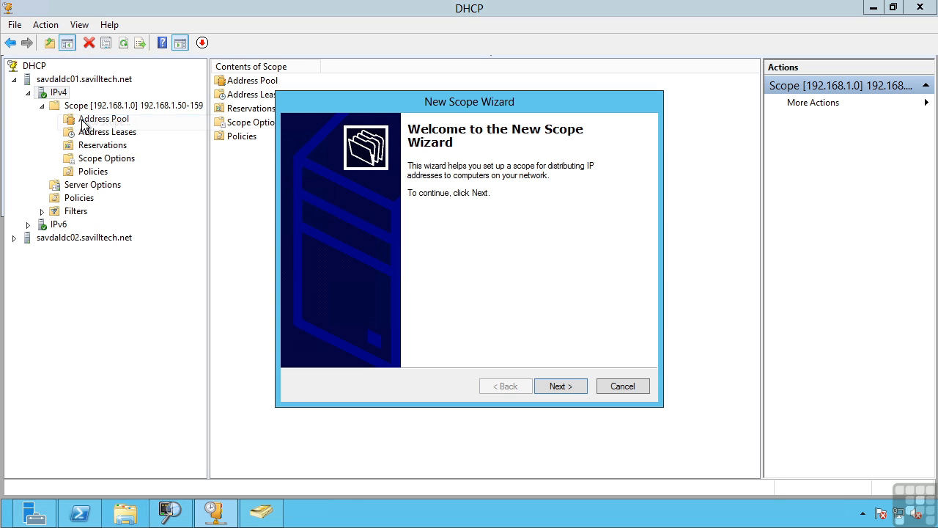
pyautogui.click(567, 383)
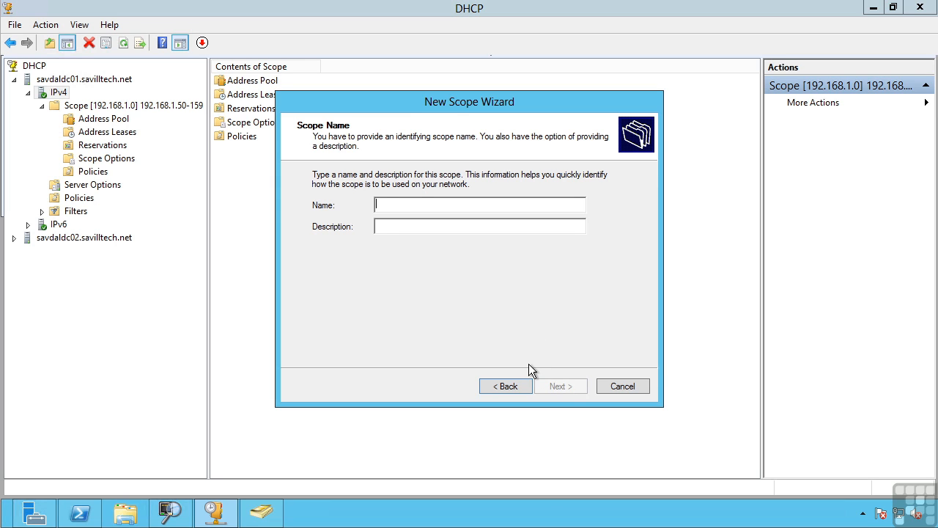
pyautogui.write('test')
pyautogui.press('Return')
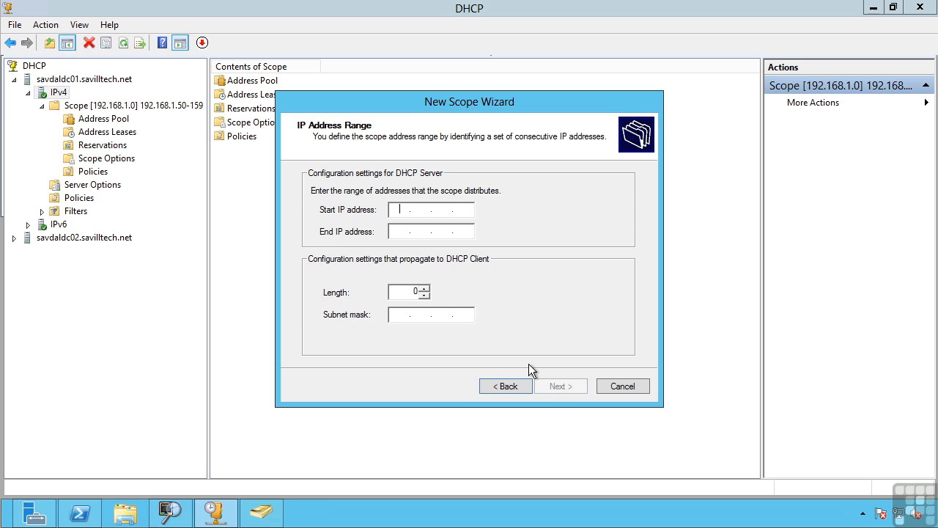
# - Set the new scope's address range to 10.1.1.1 through 10.1.1.50 and the first three octets of its subnet mask to 255
pyautogui.write('10.1.1.1')
pyautogui.press('Tab')
pyautogui.write('10 . 1 . 1 . 50')
pyautogui.press('Tab')
pyautogui.press('Tab')
pyautogui.write('252')
pyautogui.hotkey('shift', 'Tab')
pyautogui.press('Tab')
pyautogui.write('255 . 255 . 255')
pyautogui.click(563, 387)
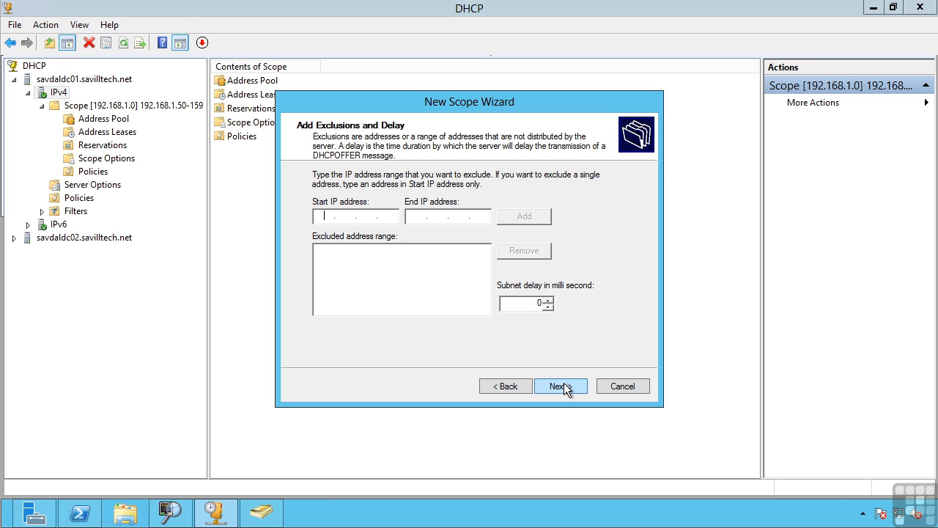
# - Keep the default exclusions and lease duration, and choose to configure DHCP options, accepting the router, DNS and WINS settings as they are
pyautogui.click(563, 387)
pyautogui.click(562, 387)
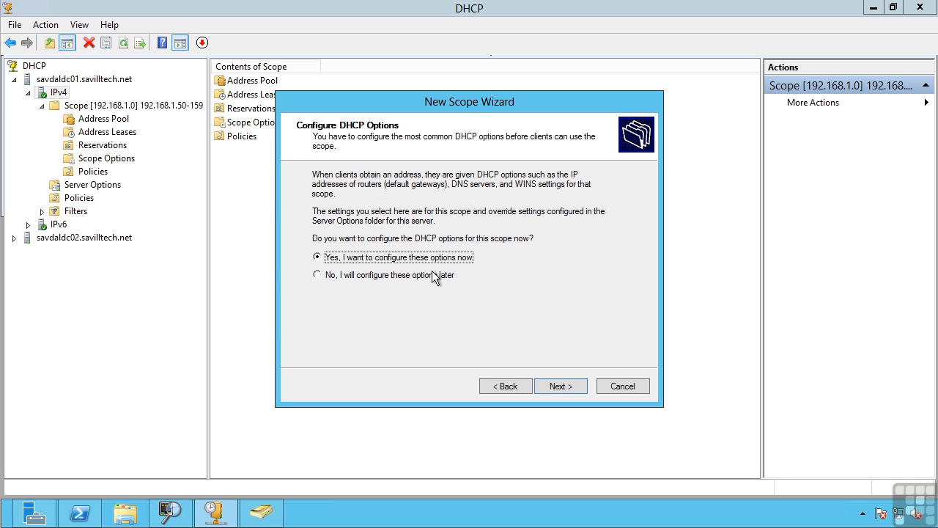
pyautogui.click(564, 386)
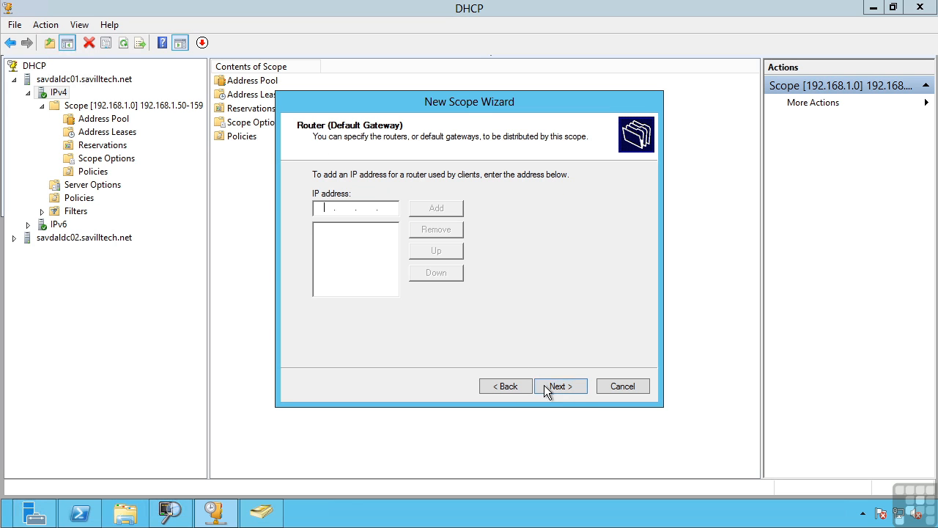
pyautogui.click(551, 387)
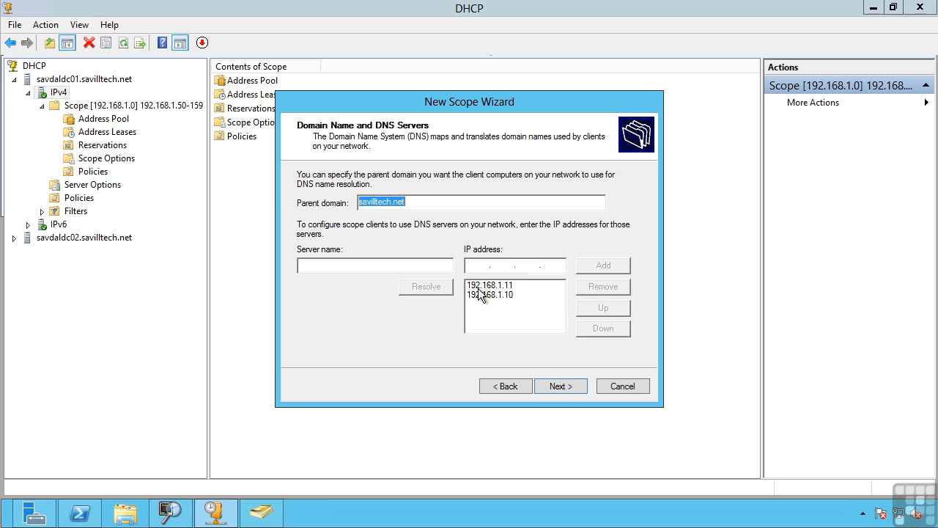
pyautogui.click(560, 386)
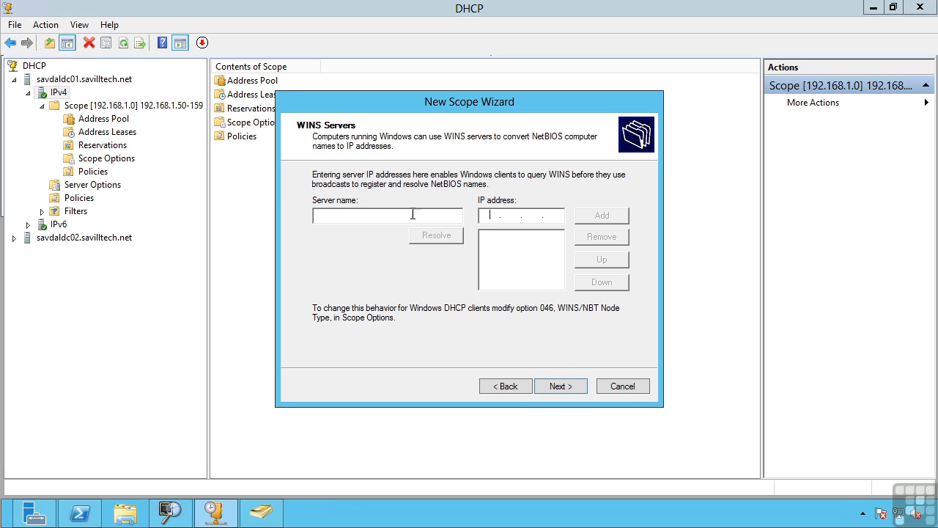
pyautogui.click(579, 391)
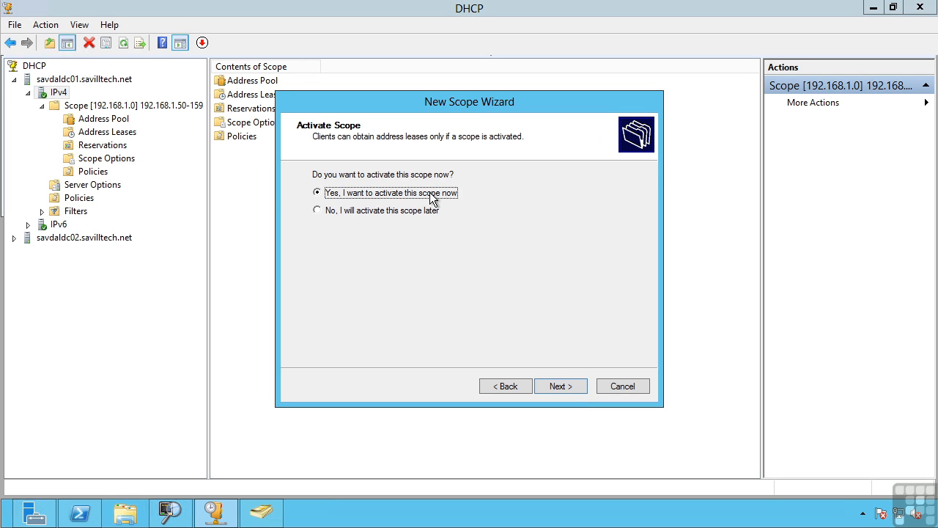
# - Choose to activate the test scope later and finish creating it
pyautogui.click(418, 211)
pyautogui.click(564, 386)
pyautogui.click(569, 385)
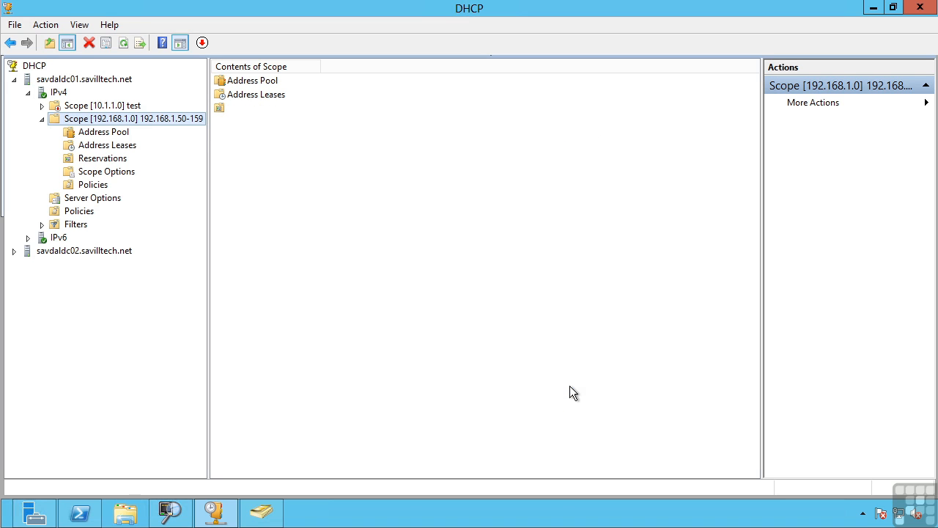
# - Delete the 10.1.1.0 test scope from the IPv4 server and confirm the deletion
pyautogui.doubleClick(73, 105)
pyautogui.rightClick(75, 105)
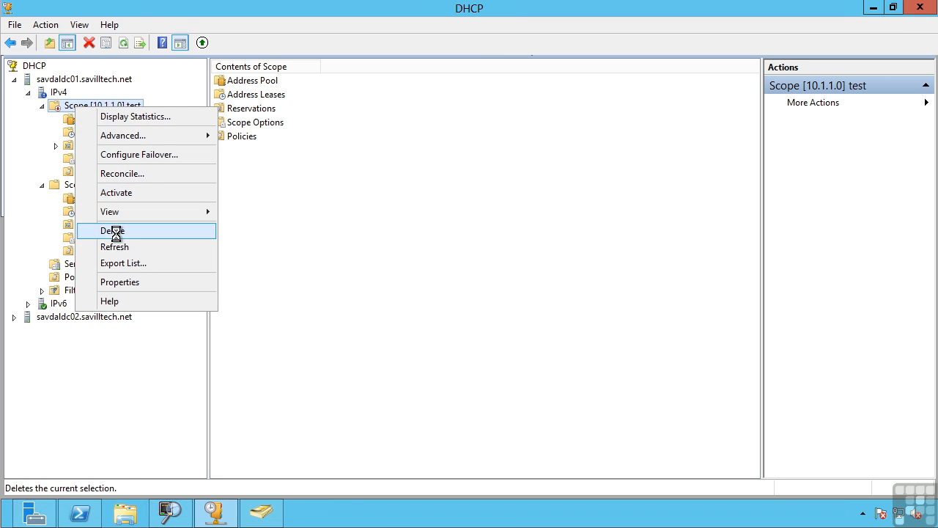
pyautogui.click(115, 231)
pyautogui.click(496, 312)
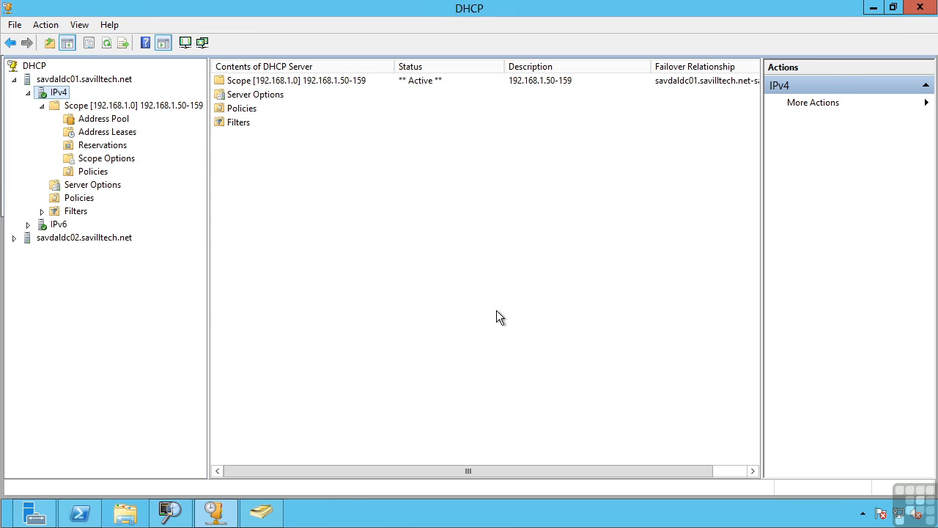
# - Review the server-level IPv4 policies, the Allow and Deny filters, and the actions available for the Allow filter
pyautogui.click(79, 197)
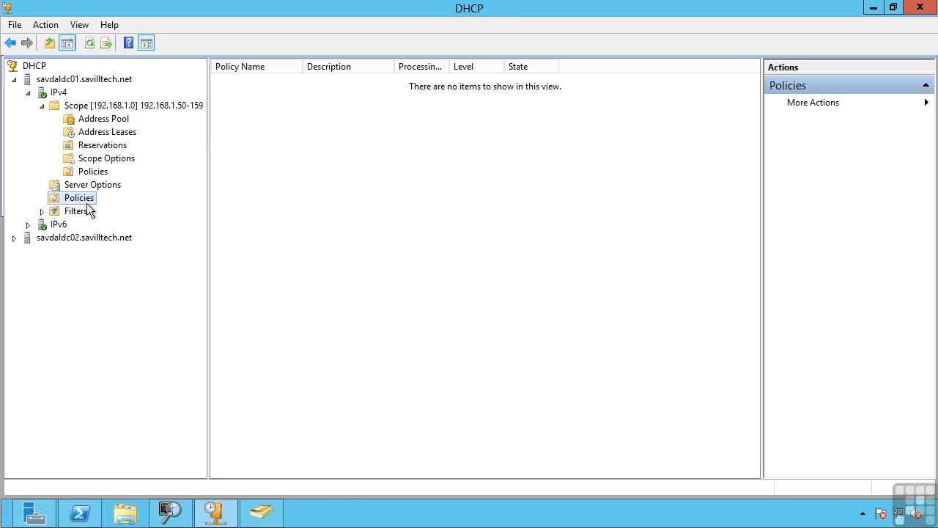
pyautogui.click(43, 211)
pyautogui.click(87, 226)
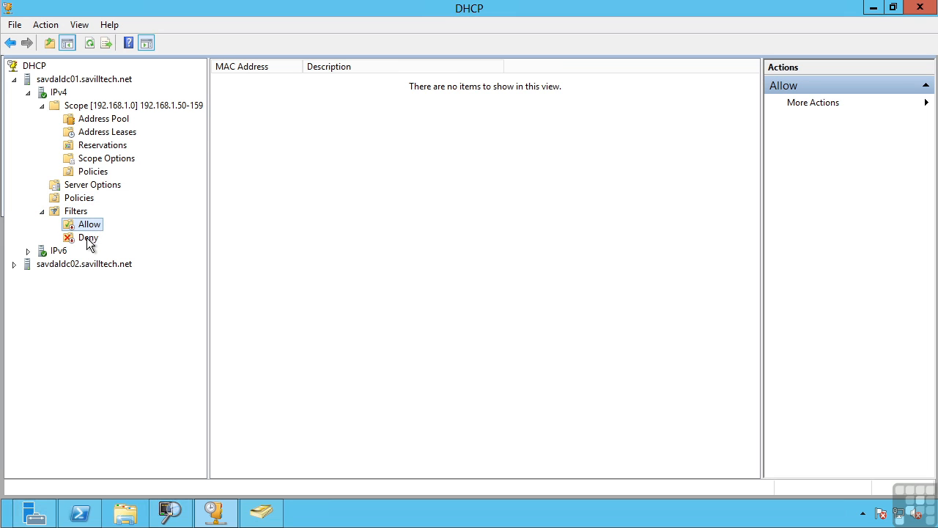
pyautogui.click(88, 242)
pyautogui.rightClick(82, 227)
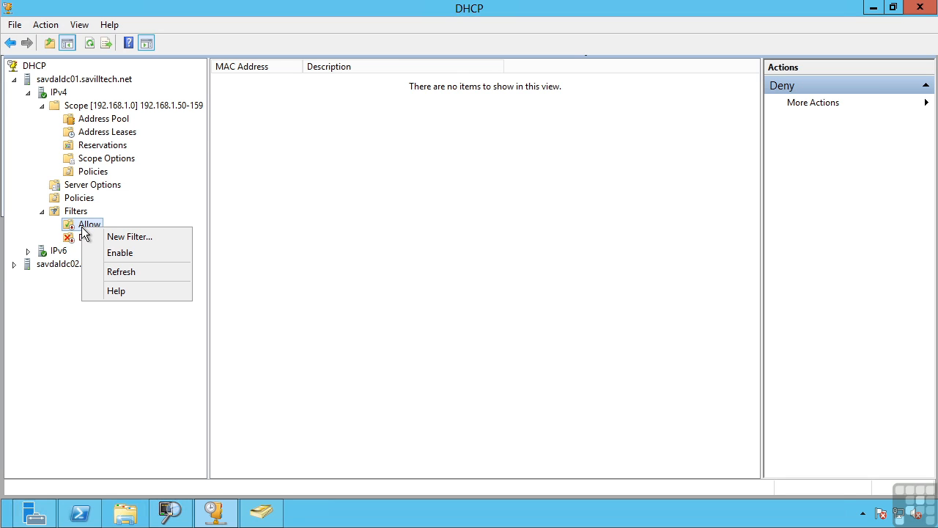
pyautogui.click(65, 315)
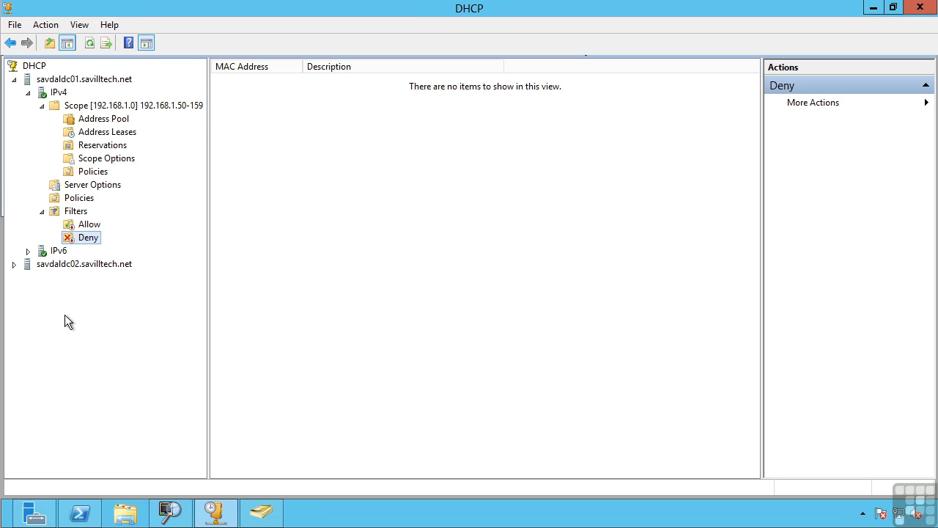
# - Expand IPv6, look at the opening pages for creating a new IPv6 scope, and leave without creating one
pyautogui.click(28, 251)
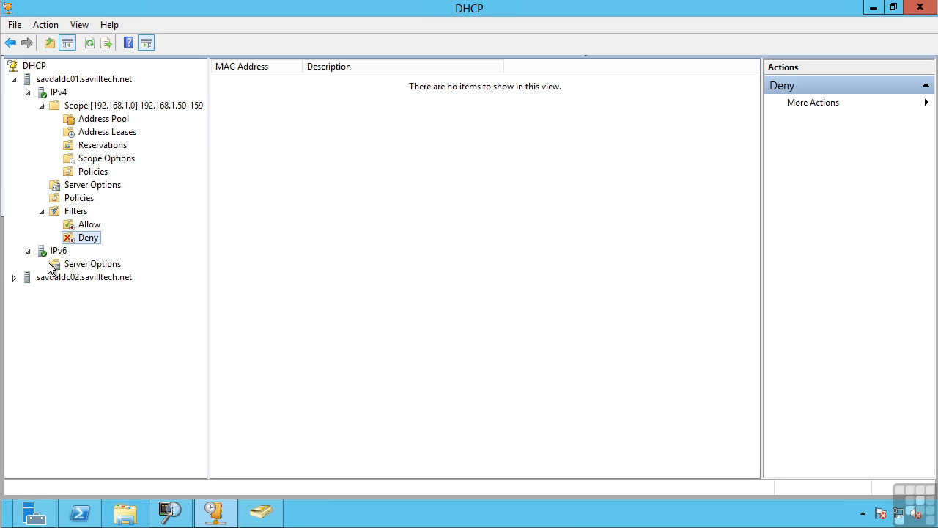
pyautogui.click(46, 252)
pyautogui.rightClick(45, 250)
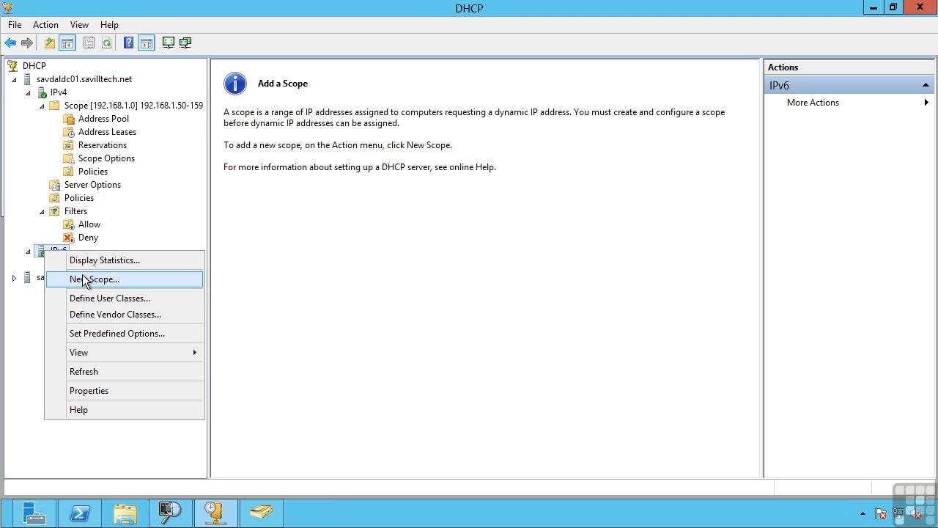
pyautogui.click(86, 279)
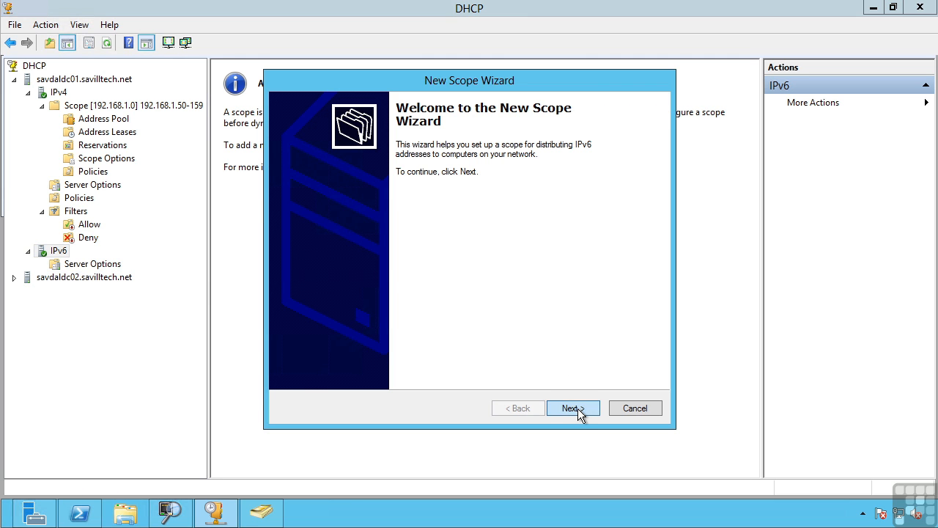
pyautogui.click(573, 408)
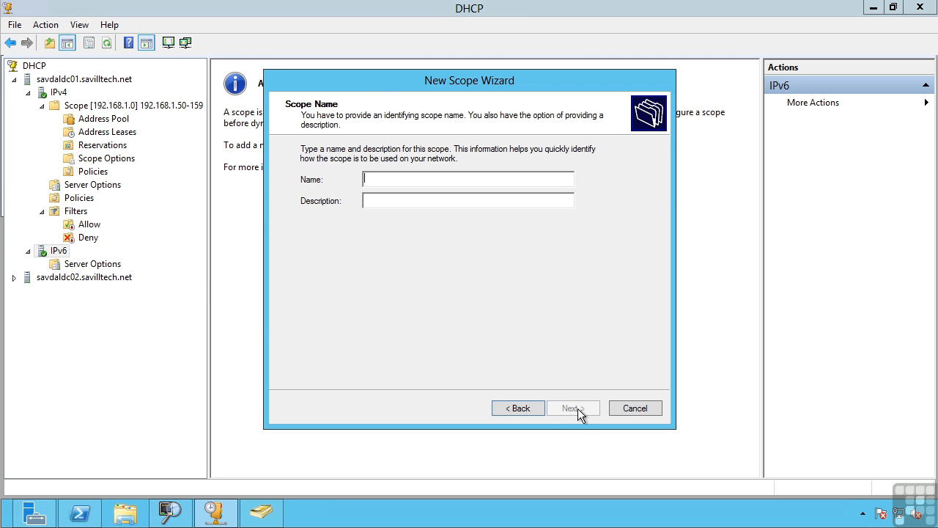
pyautogui.click(634, 411)
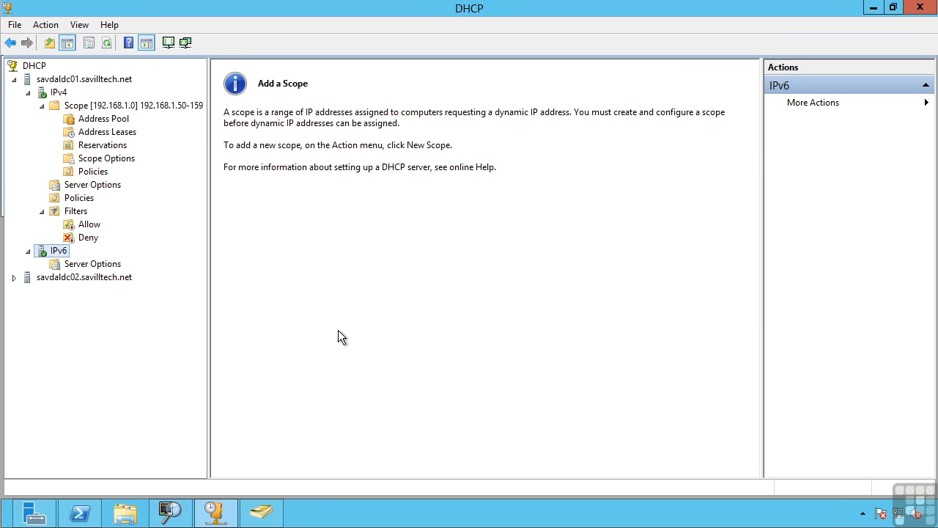